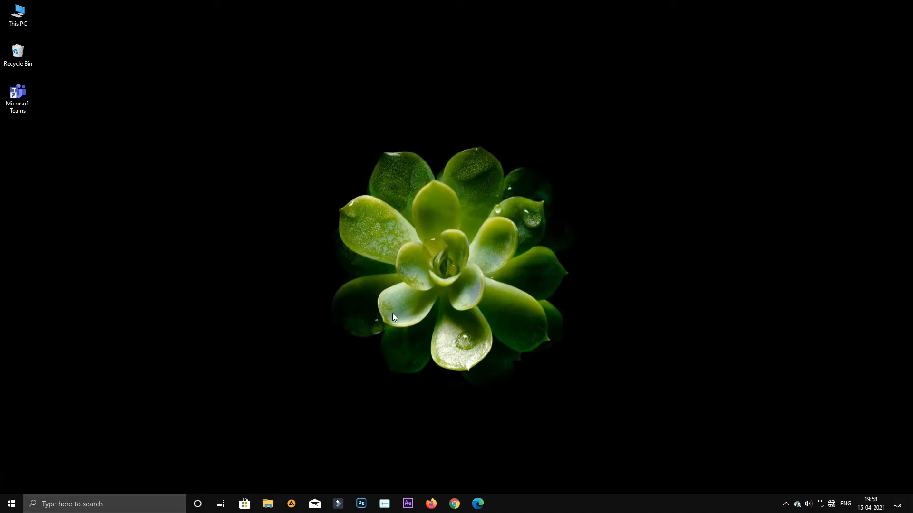
- Search Windows for "bitloc" and open the Manage BitLocker control panel page
{"action": "left_click", "coordinate": [137, 503]}
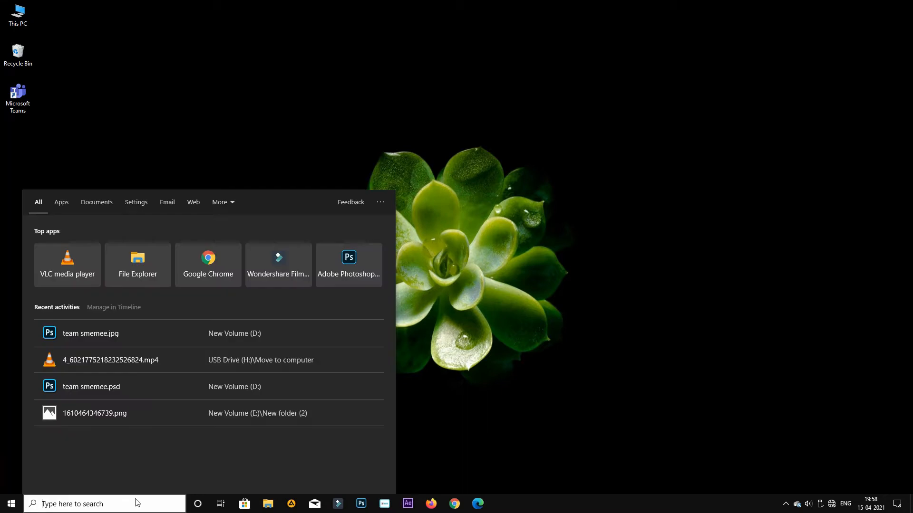
{"action": "type", "text": "bi"}
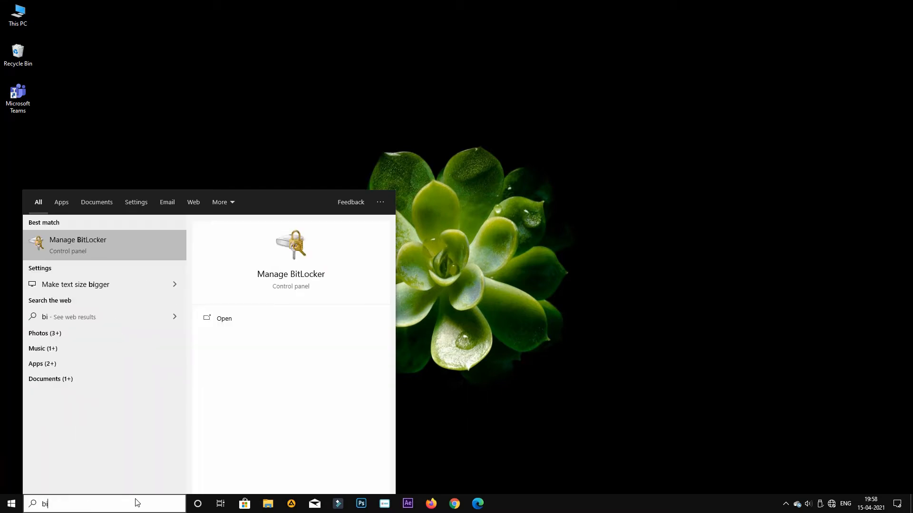
{"action": "type", "text": "tloc"}
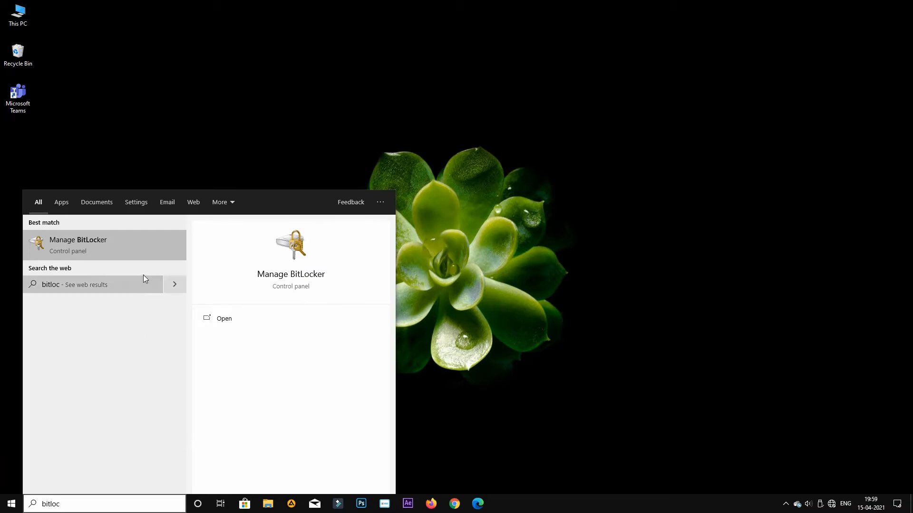
{"action": "left_click", "coordinate": [163, 239]}
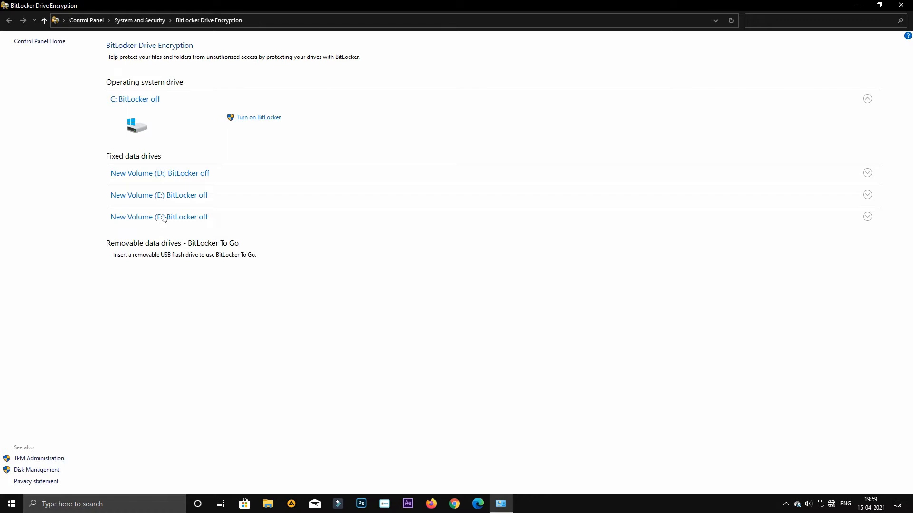
- Turn on BitLocker for New Volume (F:) with password unlocking, entering and re-entering the drive password
{"action": "left_click", "coordinate": [163, 218]}
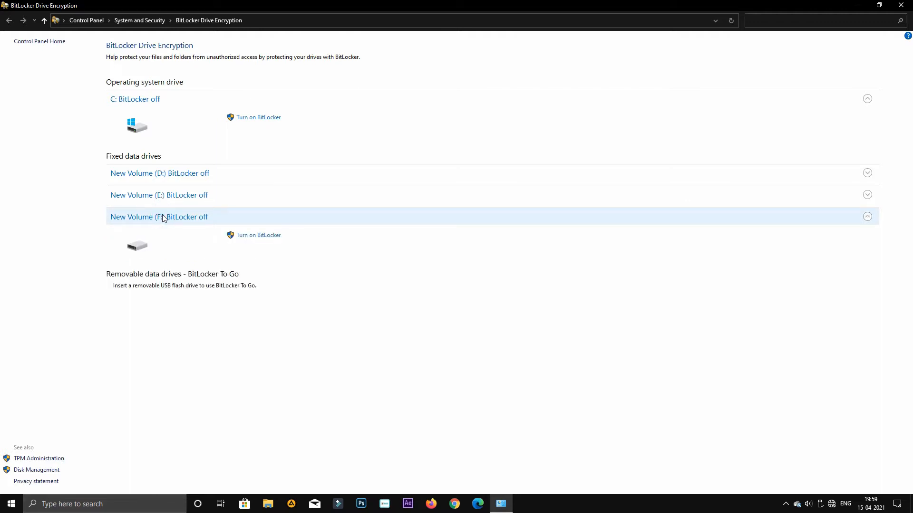
{"action": "left_click", "coordinate": [268, 236]}
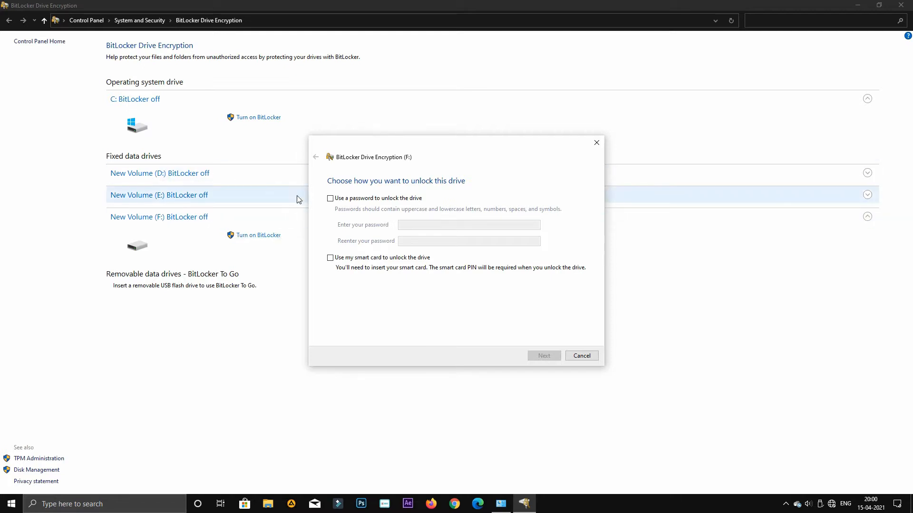
{"action": "left_click", "coordinate": [330, 199]}
{"action": "left_click", "coordinate": [436, 225]}
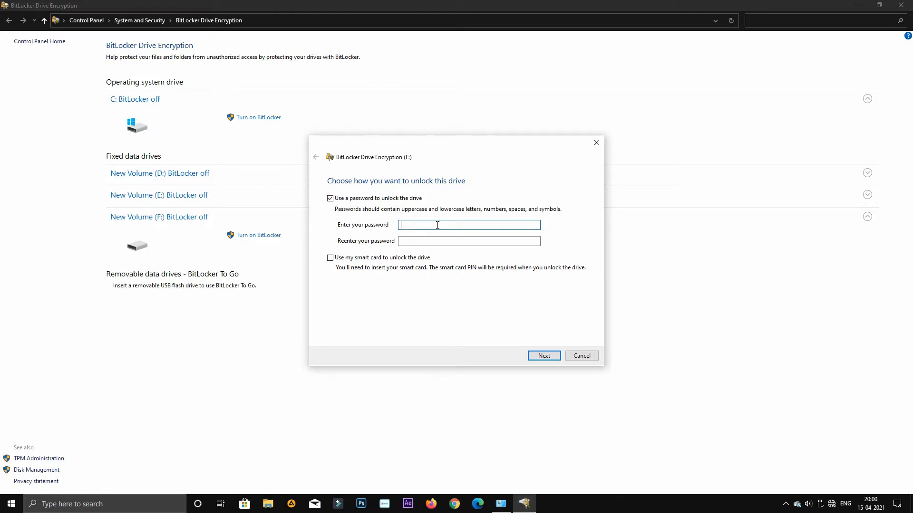
{"action": "type", "text": "•••••••••"}
{"action": "left_click", "coordinate": [446, 241]}
{"action": "type", "text": "•"}
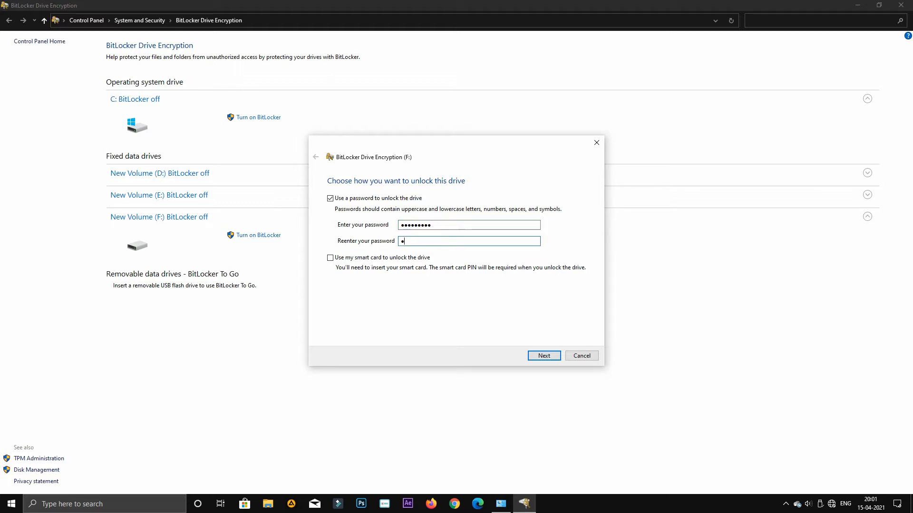
{"action": "type", "text": "••••••••"}
{"action": "left_click", "coordinate": [546, 355]}
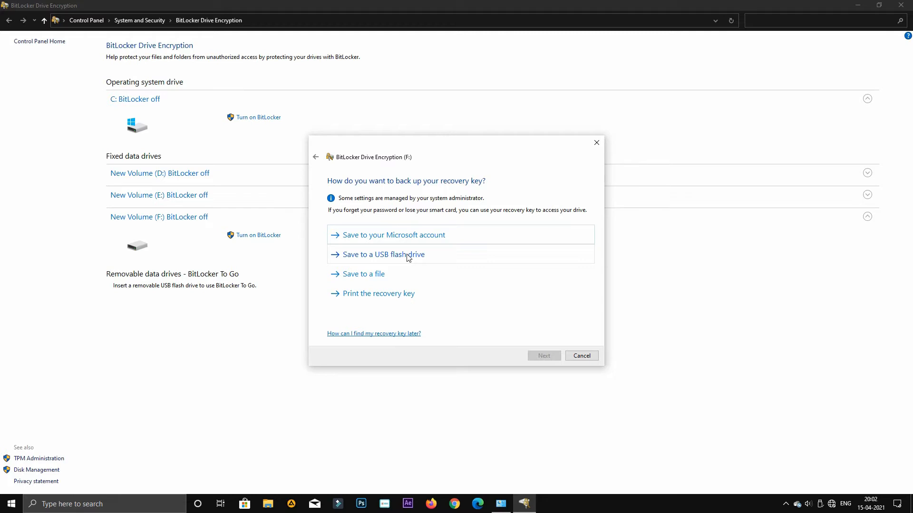
- Back up the recovery key as a text file in New folder on New Volume (D:) and continue the encryption setup
{"action": "left_click", "coordinate": [363, 275]}
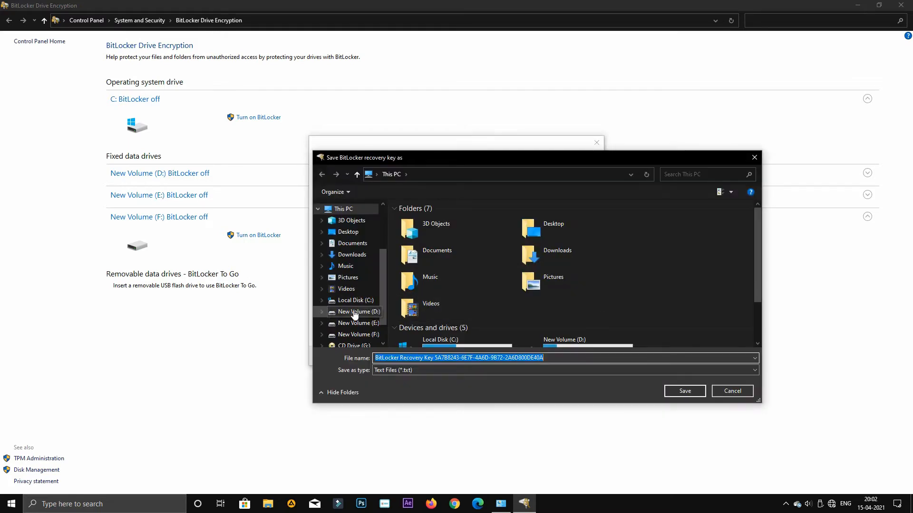
{"action": "scroll", "coordinate": [522, 327], "scroll_direction": "down", "scroll_amount": 2}
{"action": "left_click", "coordinate": [584, 290]}
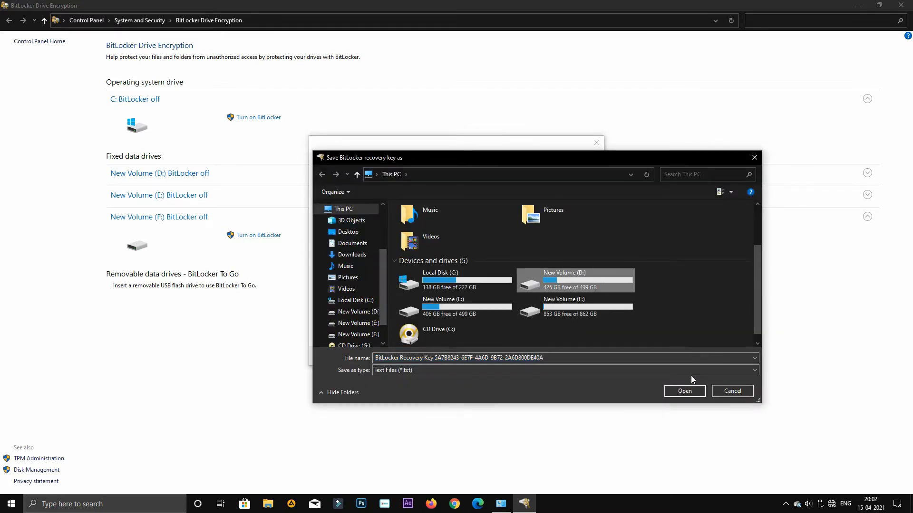
{"action": "double_click", "coordinate": [606, 289]}
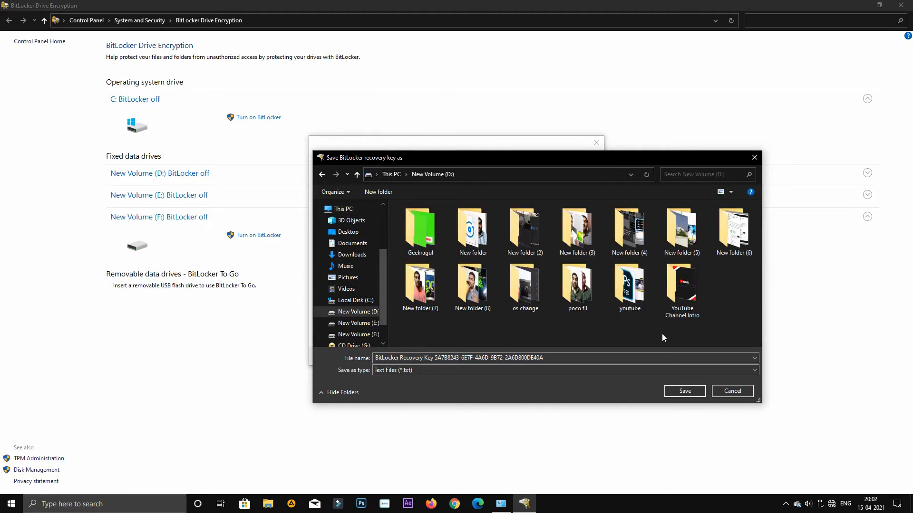
{"action": "left_click", "coordinate": [685, 390]}
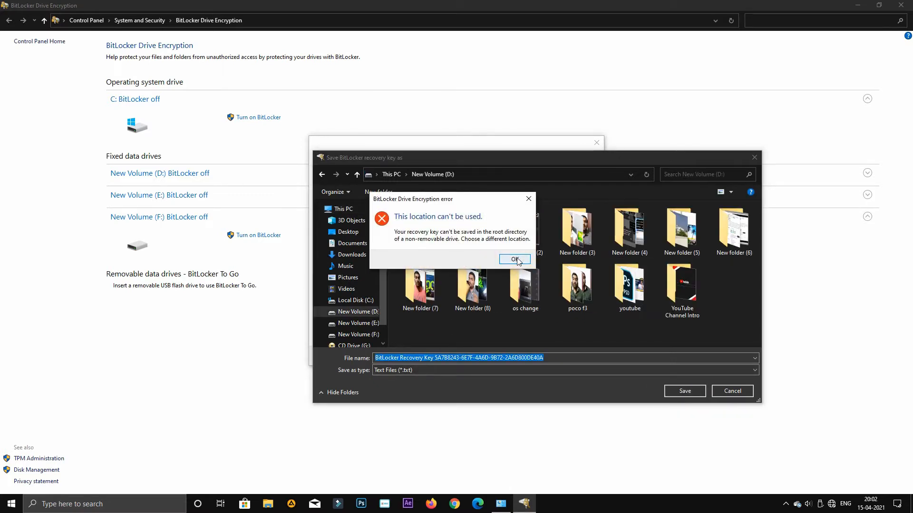
{"action": "left_click", "coordinate": [516, 260]}
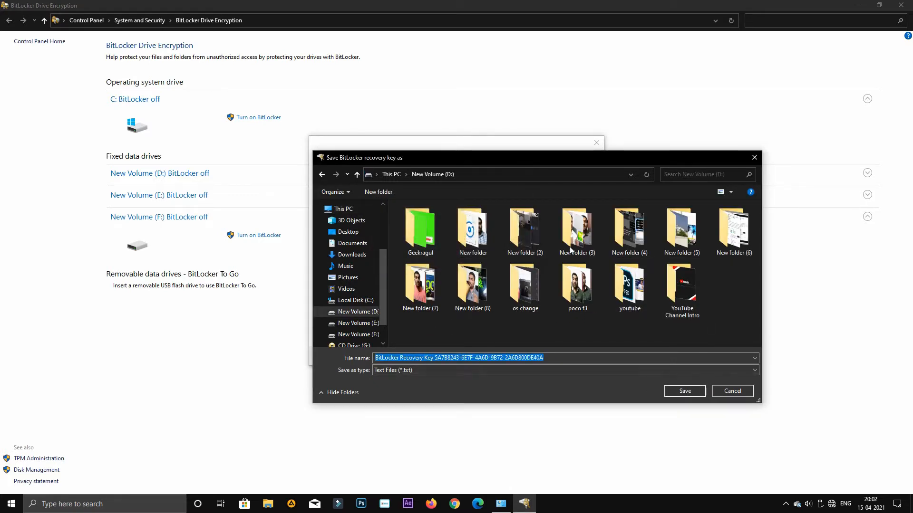
{"action": "left_click", "coordinate": [480, 236]}
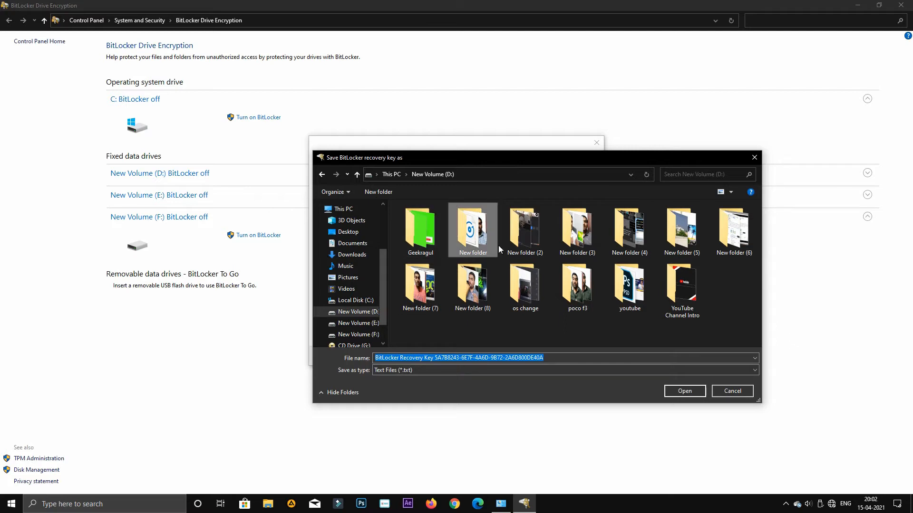
{"action": "left_click", "coordinate": [678, 394]}
{"action": "left_click", "coordinate": [680, 392]}
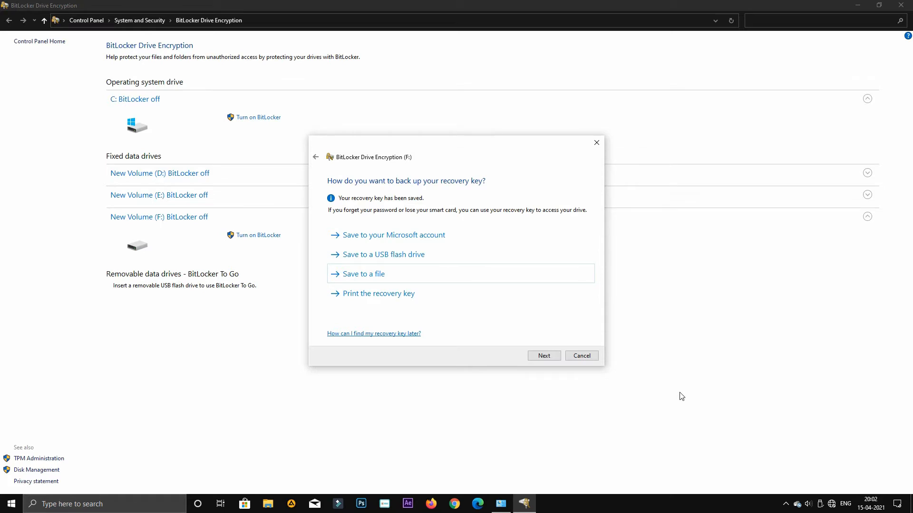
{"action": "left_click", "coordinate": [379, 298]}
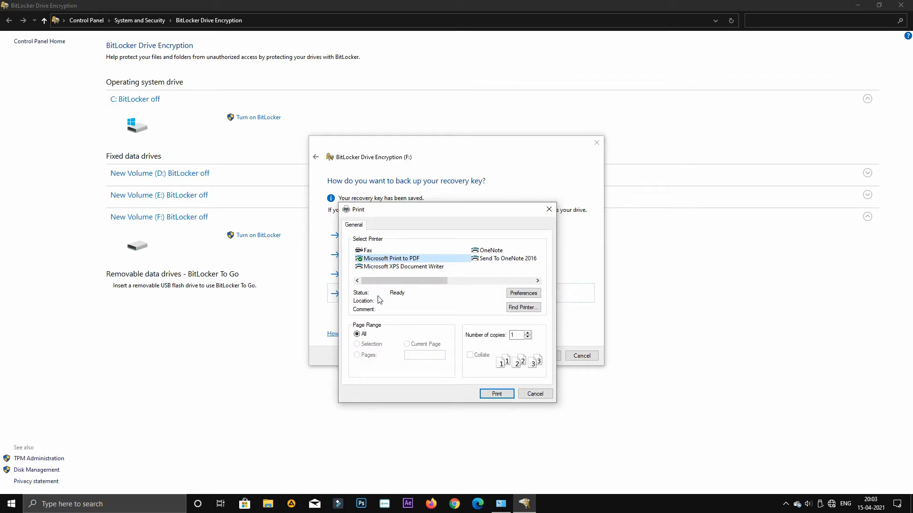
{"action": "left_click", "coordinate": [535, 393]}
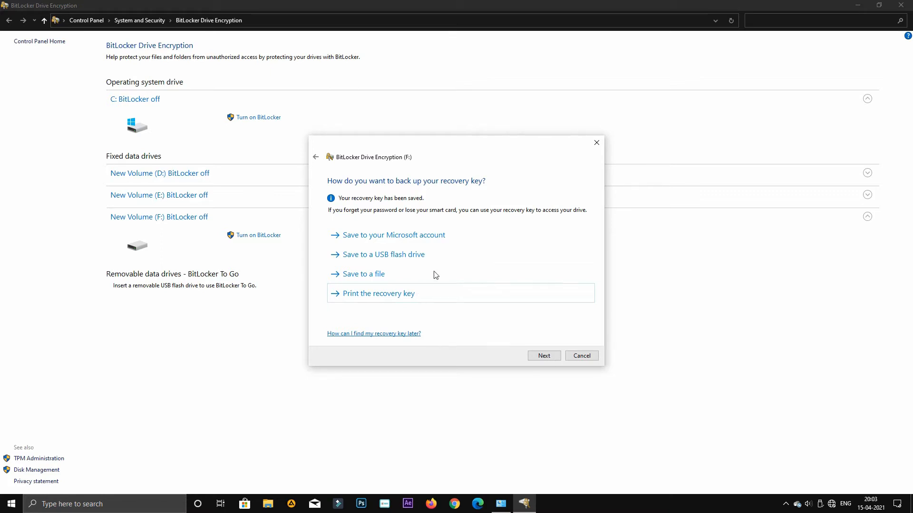
{"action": "left_click", "coordinate": [536, 354]}
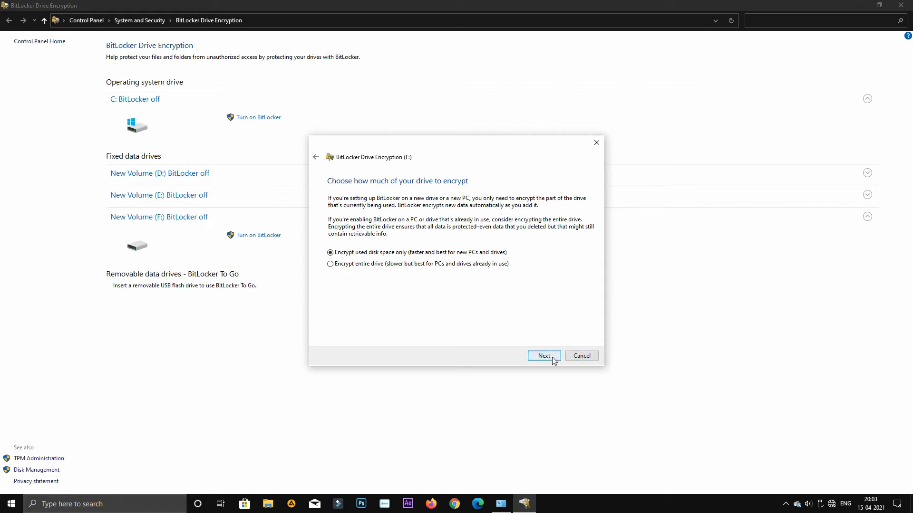
- Start encrypting drive F: with used disk space only and the new encryption mode
{"action": "left_click", "coordinate": [553, 359]}
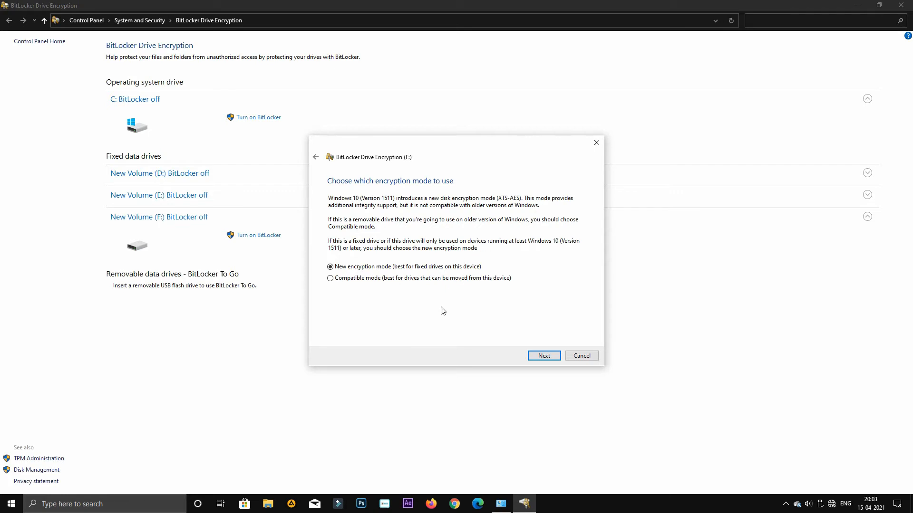
{"action": "left_click", "coordinate": [552, 359]}
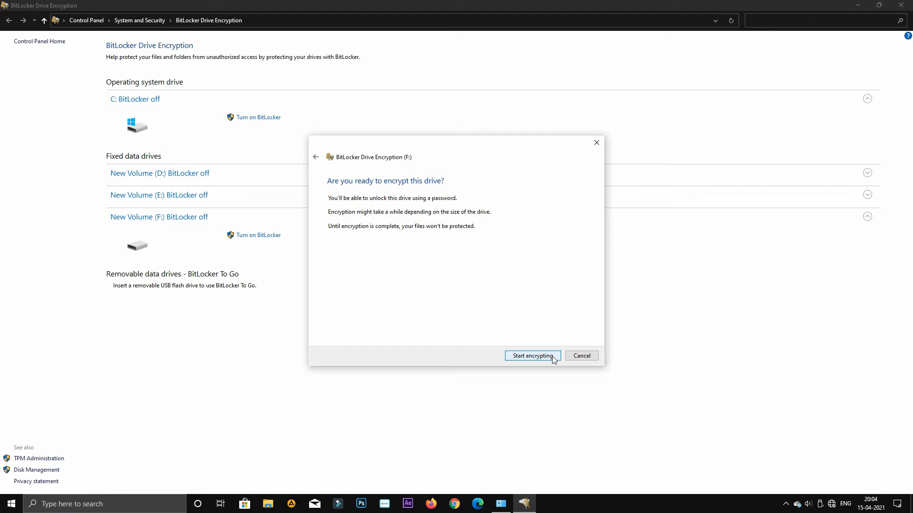
{"action": "left_click", "coordinate": [532, 356]}
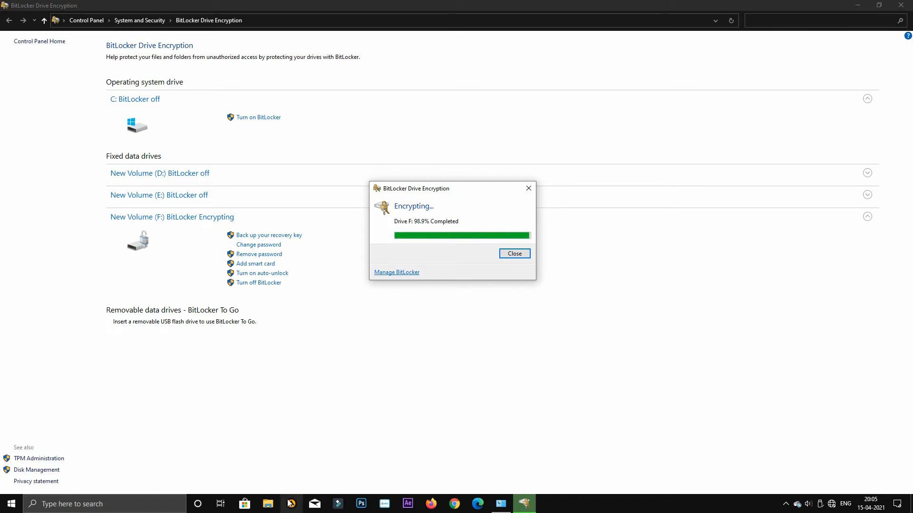
- Check drive F: under This PC in File Explorer, close the encryption window once it finishes, and refresh the drive view
{"action": "left_click", "coordinate": [263, 509]}
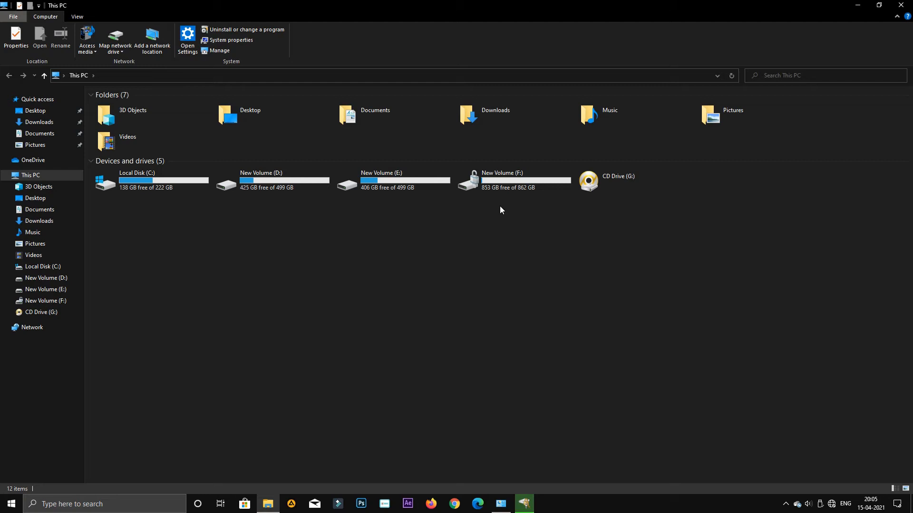
{"action": "left_click", "coordinate": [524, 503]}
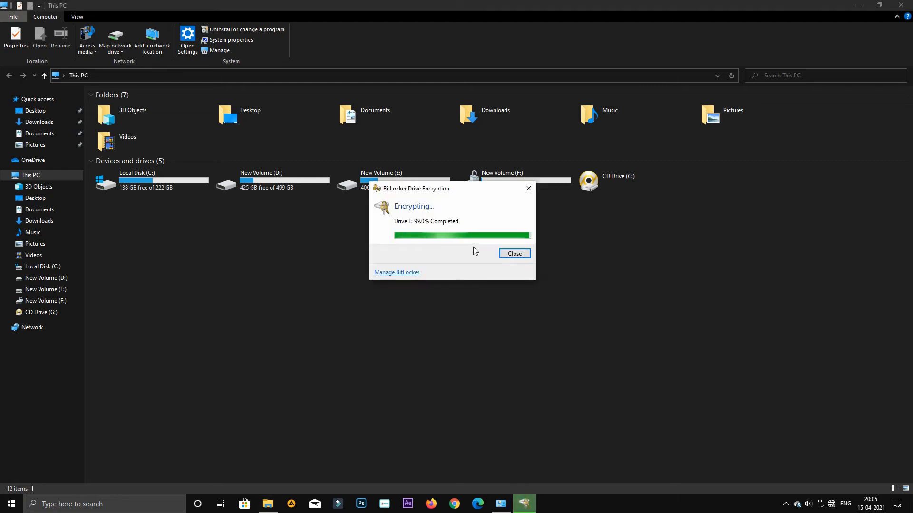
{"action": "left_click_drag", "start_coordinate": [471, 190], "coordinate": [537, 233]}
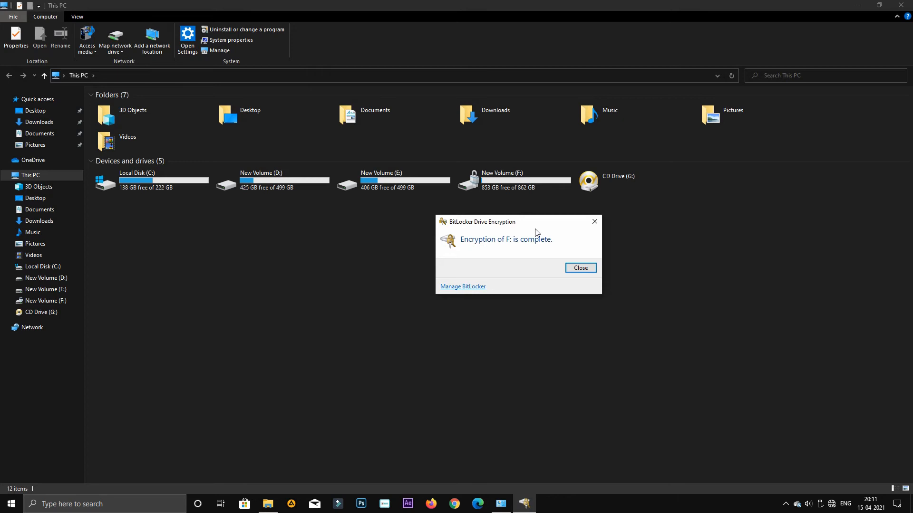
{"action": "left_click", "coordinate": [581, 268]}
{"action": "right_click", "coordinate": [579, 272]}
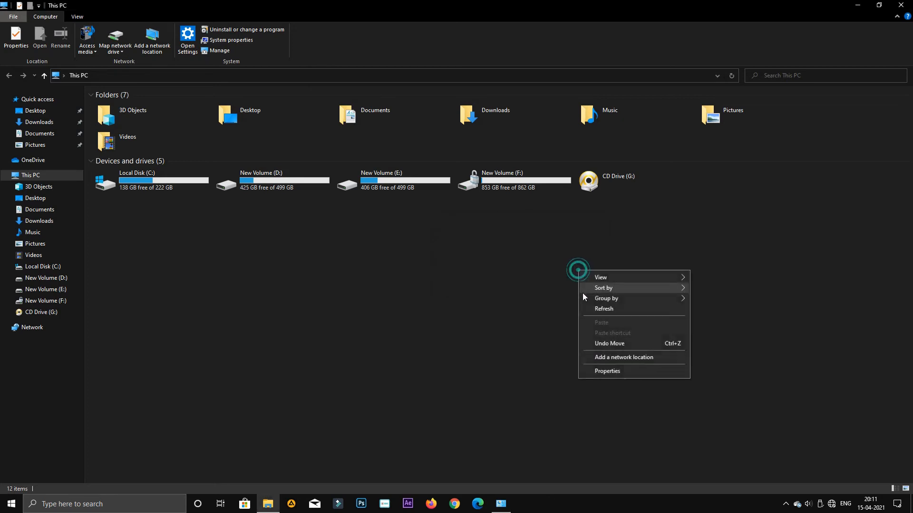
{"action": "left_click", "coordinate": [584, 310]}
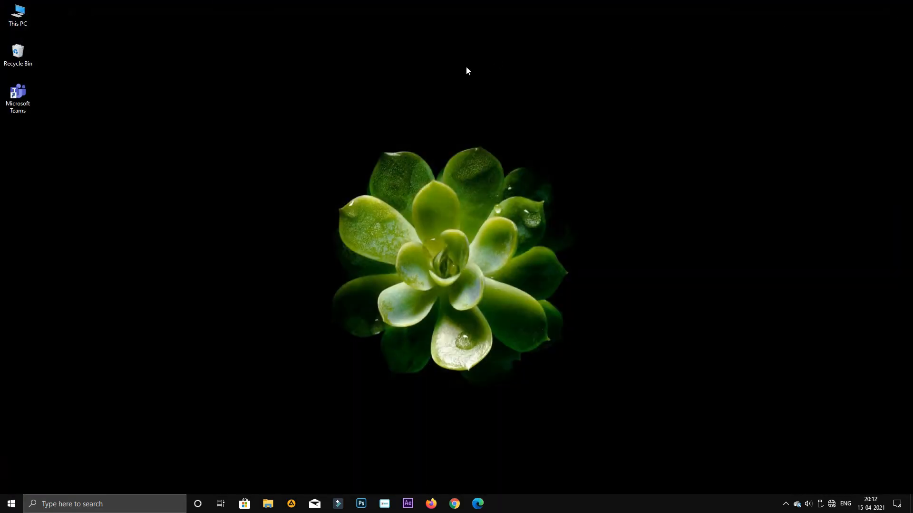
- Refresh the desktop and open New Volume (F:) from This PC to check whether it is accessible
{"action": "right_click", "coordinate": [466, 66]}
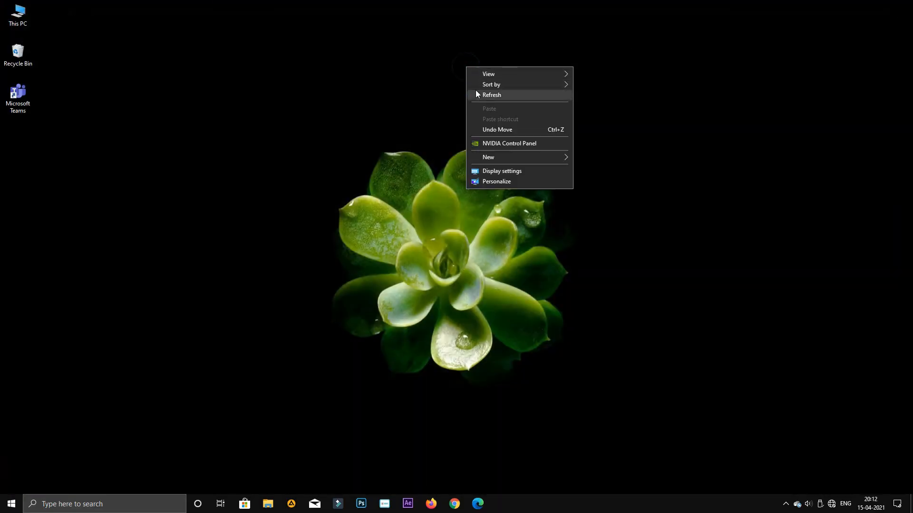
{"action": "left_click", "coordinate": [475, 90]}
{"action": "double_click", "coordinate": [9, 13]}
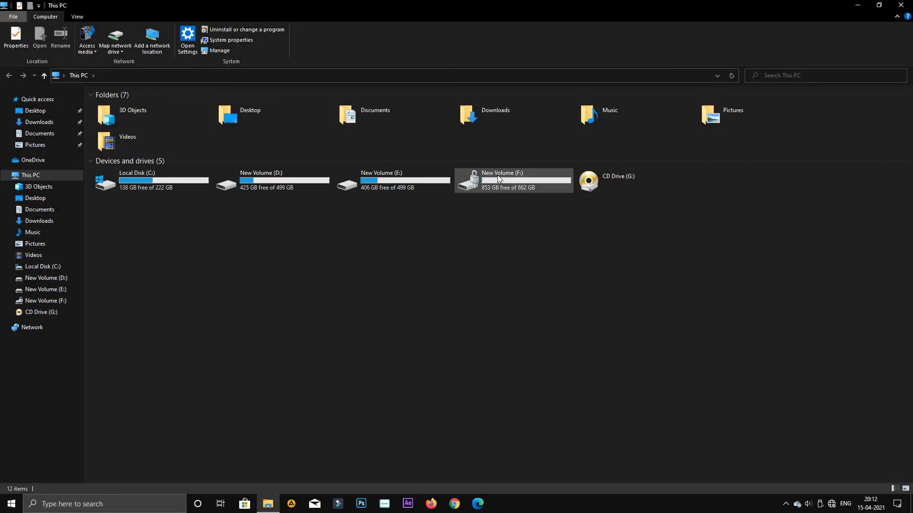
{"action": "double_click", "coordinate": [498, 178]}
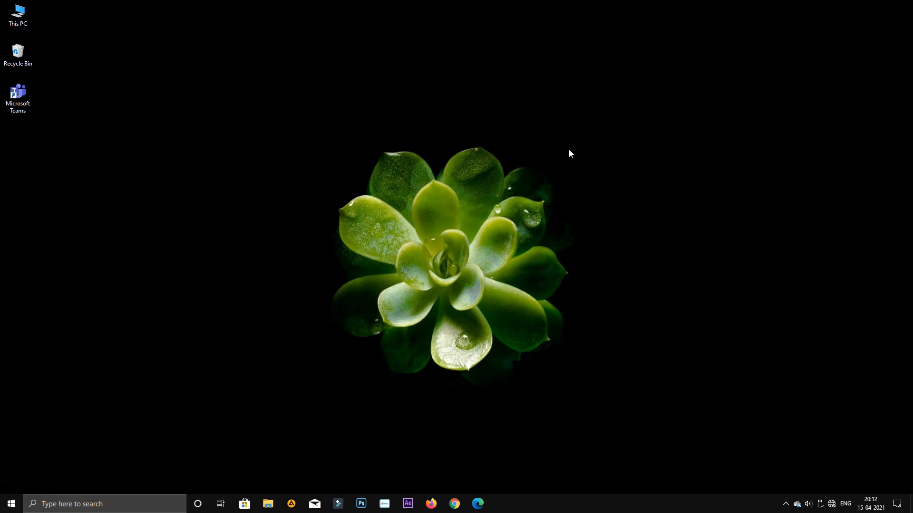
- Shut down the computer
{"action": "left_click", "coordinate": [12, 503]}
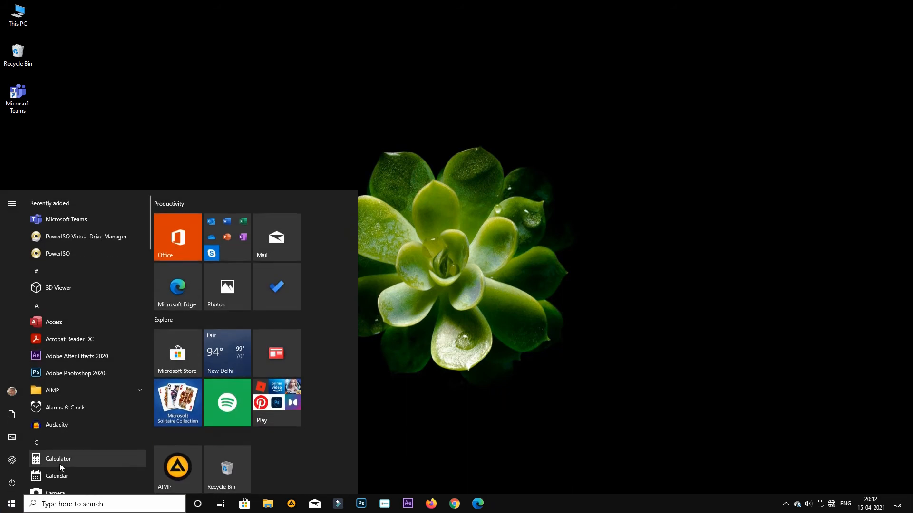
{"action": "left_click", "coordinate": [11, 483]}
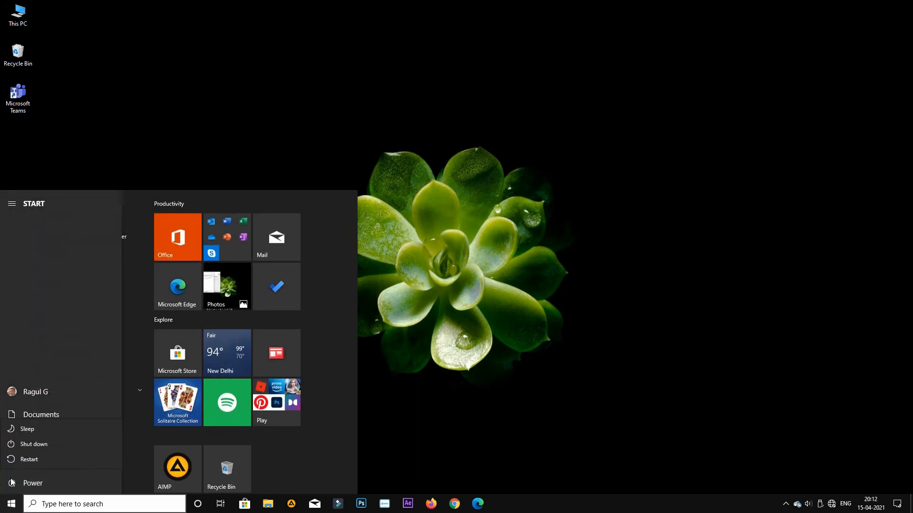
{"action": "left_click", "coordinate": [46, 482]}
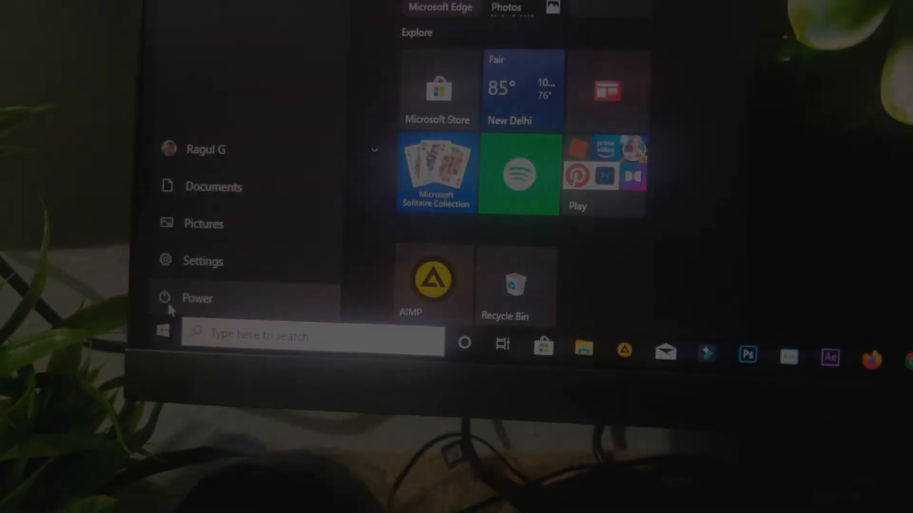
{"action": "left_click", "coordinate": [183, 299]}
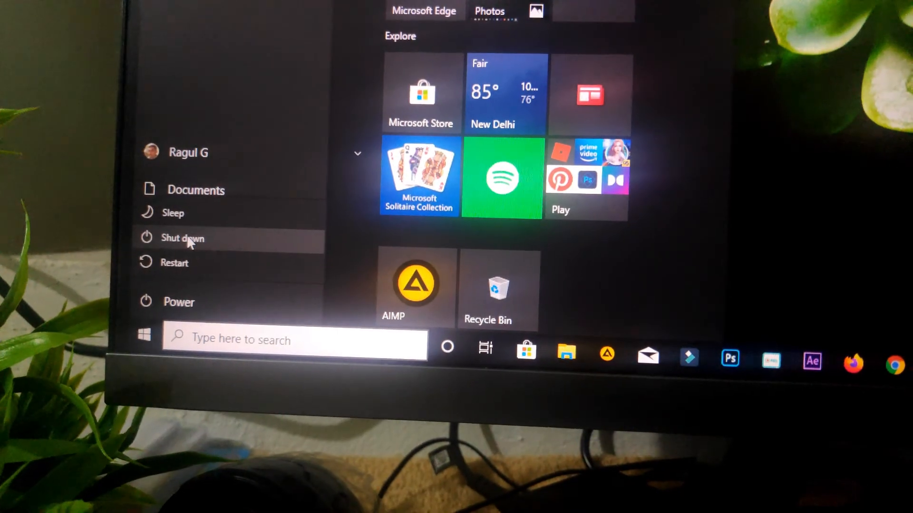
{"action": "left_click", "coordinate": [185, 233]}
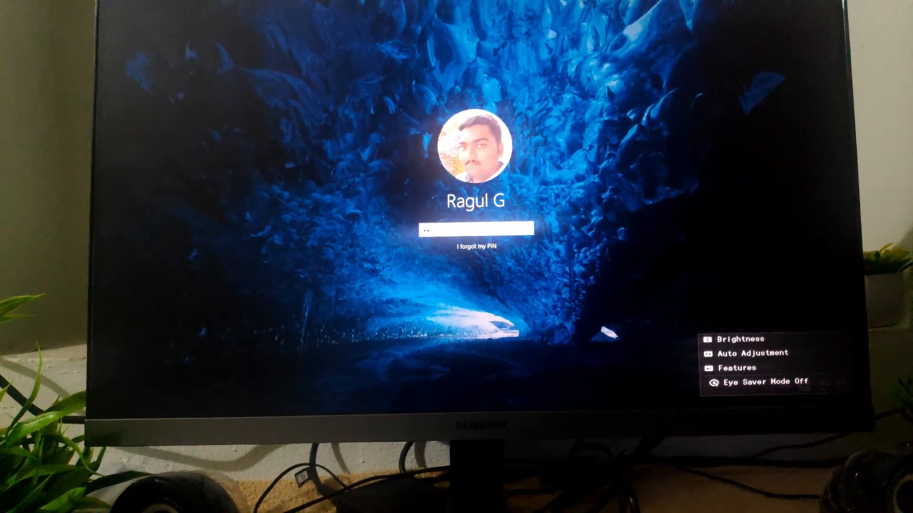
- Sign in to Windows with the account PIN and open This PC
{"action": "type", "text": "••••"}
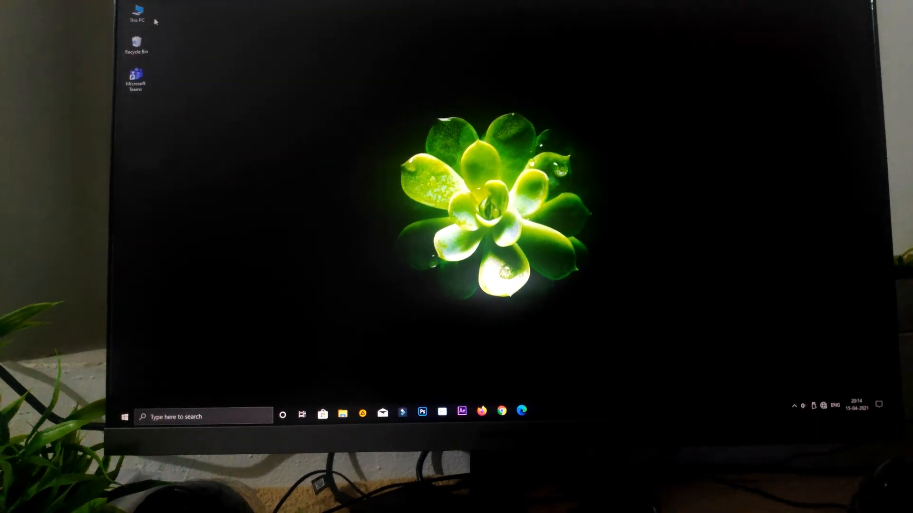
{"action": "double_click", "coordinate": [145, 18]}
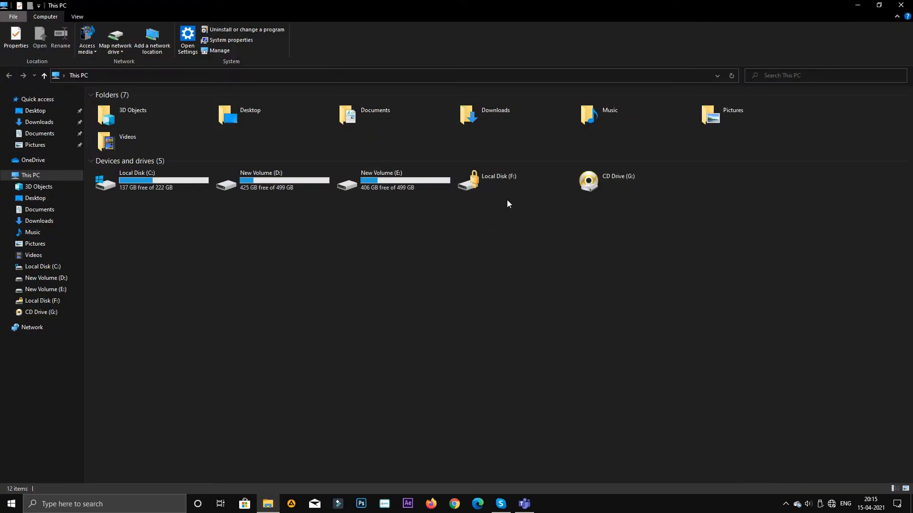
- Expand the BitLocker unlock options for Local Disk (F:) and unlock the drive by entering its BitLocker password
{"action": "right_click", "coordinate": [555, 175]}
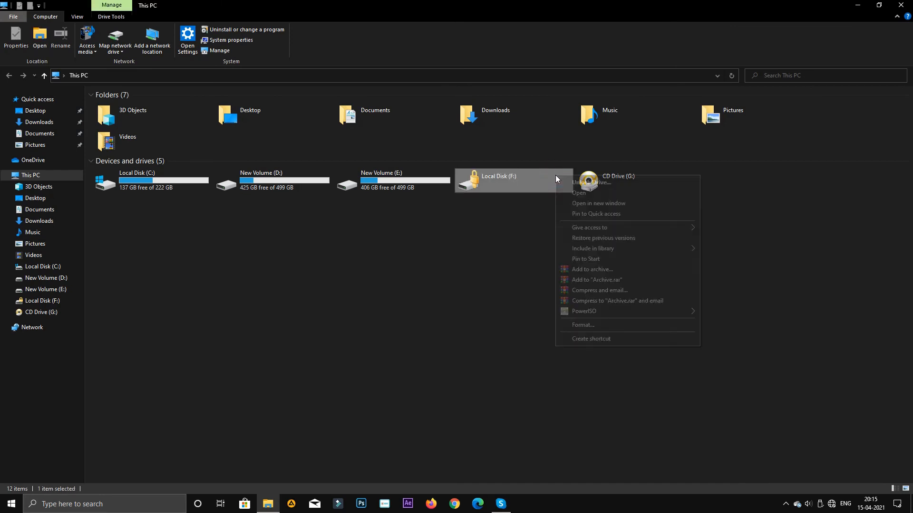
{"action": "left_click", "coordinate": [572, 182]}
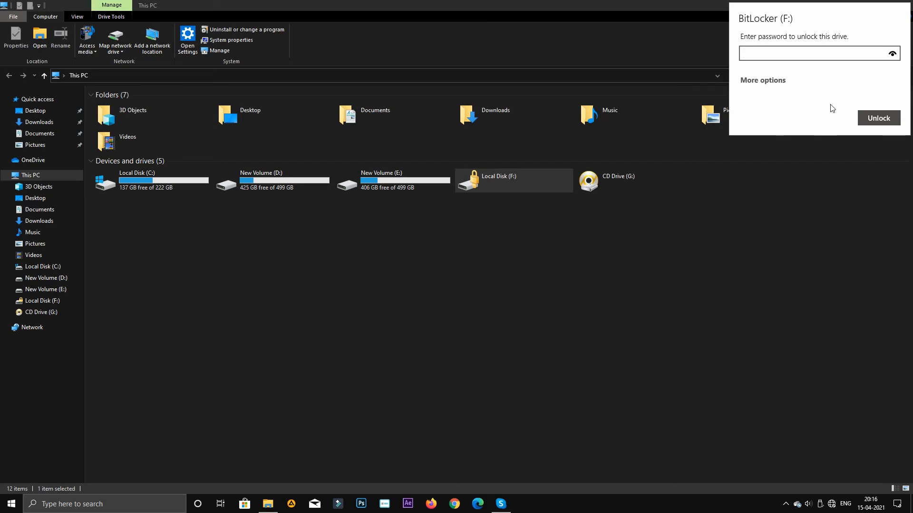
{"action": "left_click", "coordinate": [765, 81]}
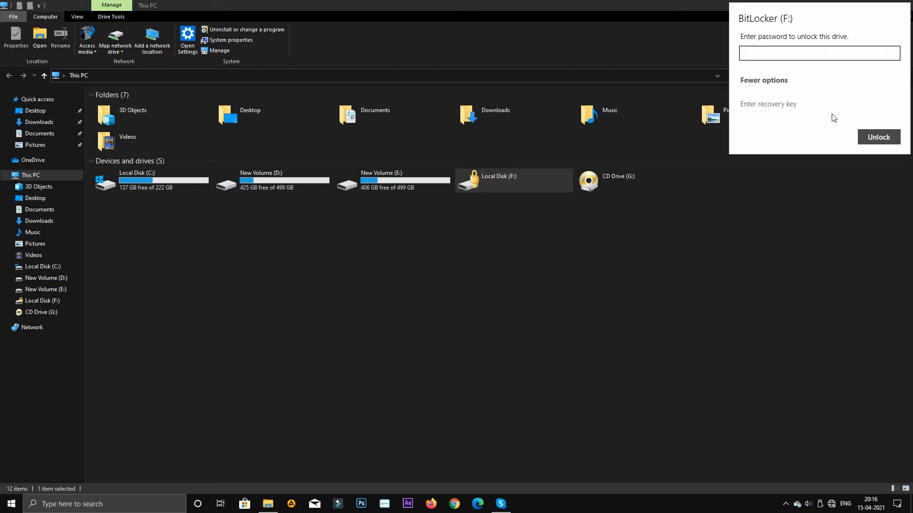
{"action": "left_click", "coordinate": [835, 57]}
{"action": "type", "text": "*********"}
{"action": "left_click", "coordinate": [883, 141]}
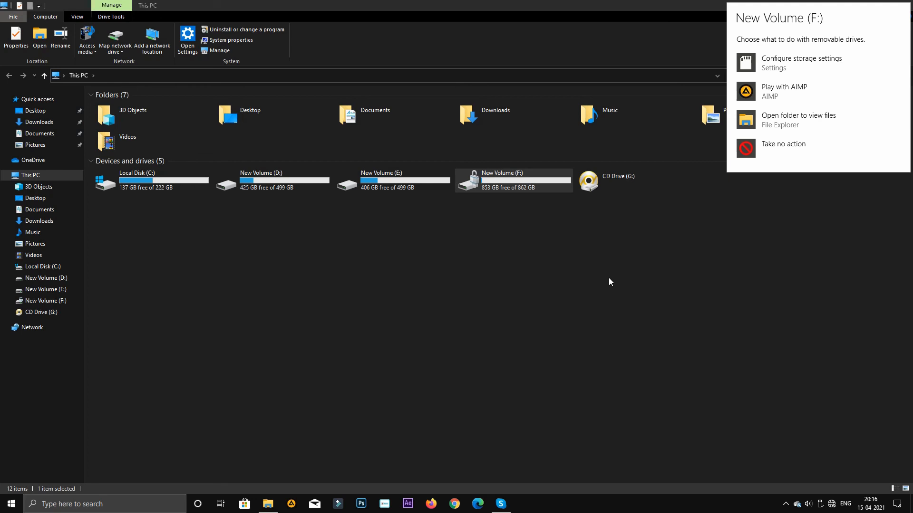
- Dismiss the AutoPlay prompt, view the contents of the unlocked New Volume (F:), and return to This PC
{"action": "left_click", "coordinate": [573, 278]}
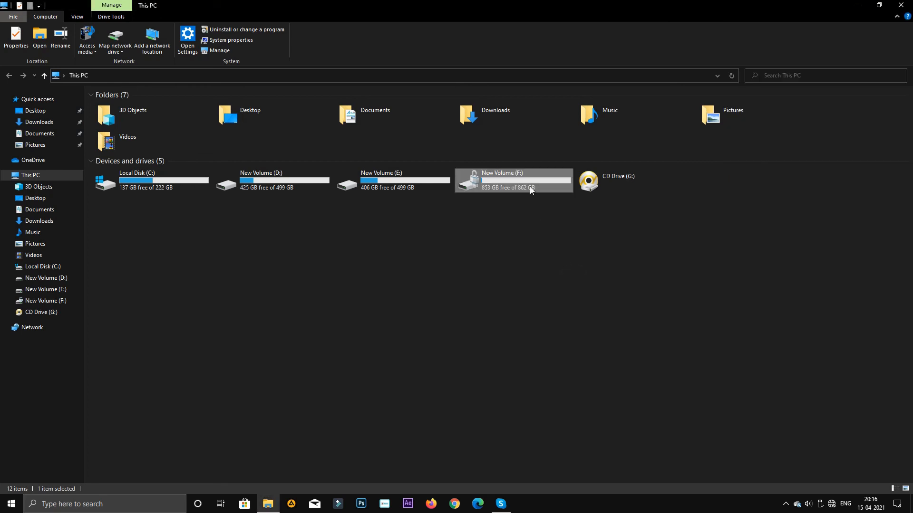
{"action": "double_click", "coordinate": [529, 187]}
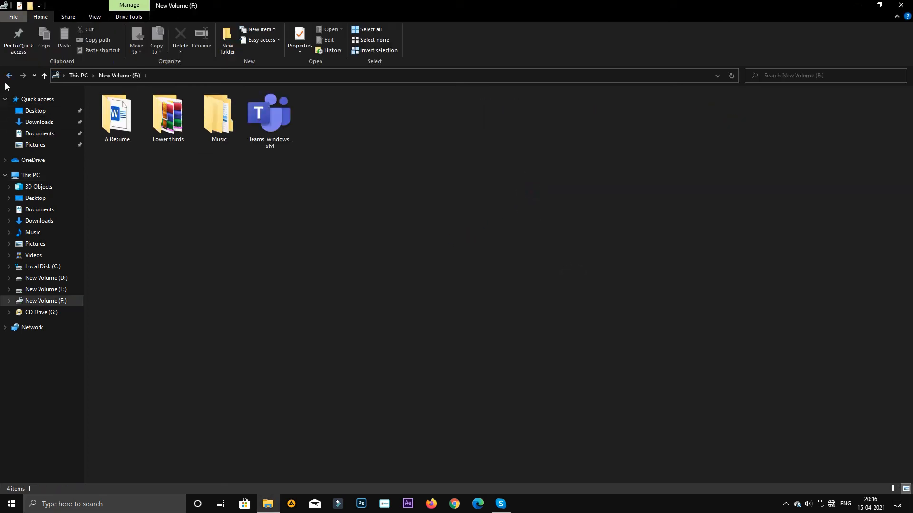
{"action": "left_click", "coordinate": [9, 76]}
- Examine the BitLocker management options for New Volume (F:), and close the BitLocker Drive Encryption and This PC windows
{"action": "right_click", "coordinate": [515, 186]}
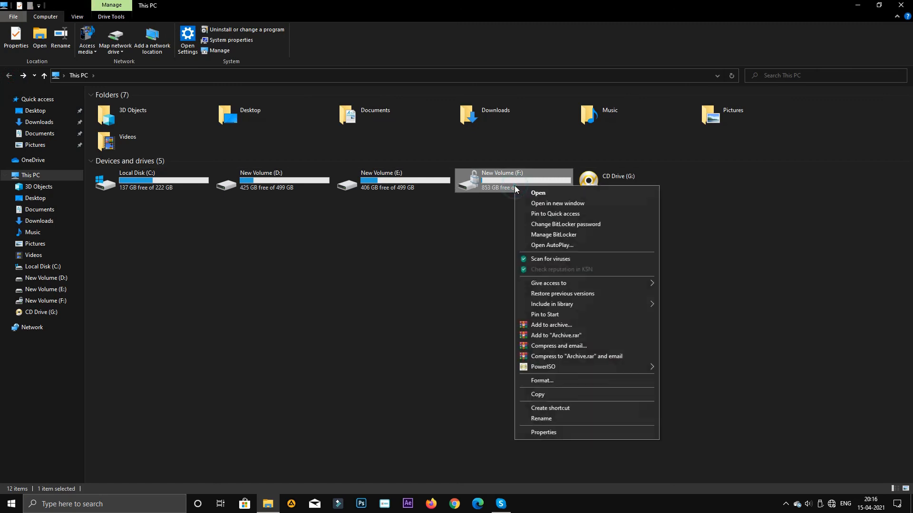
{"action": "left_click", "coordinate": [540, 236]}
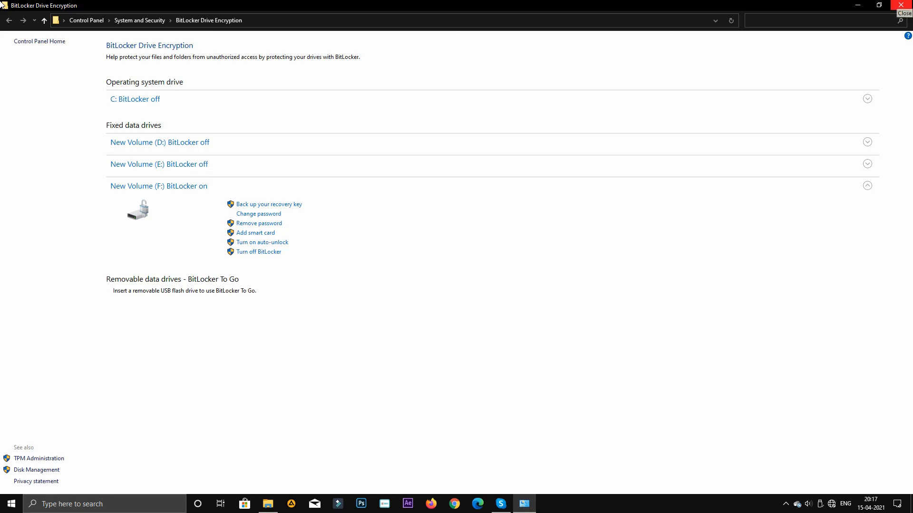
{"action": "left_click", "coordinate": [901, 5]}
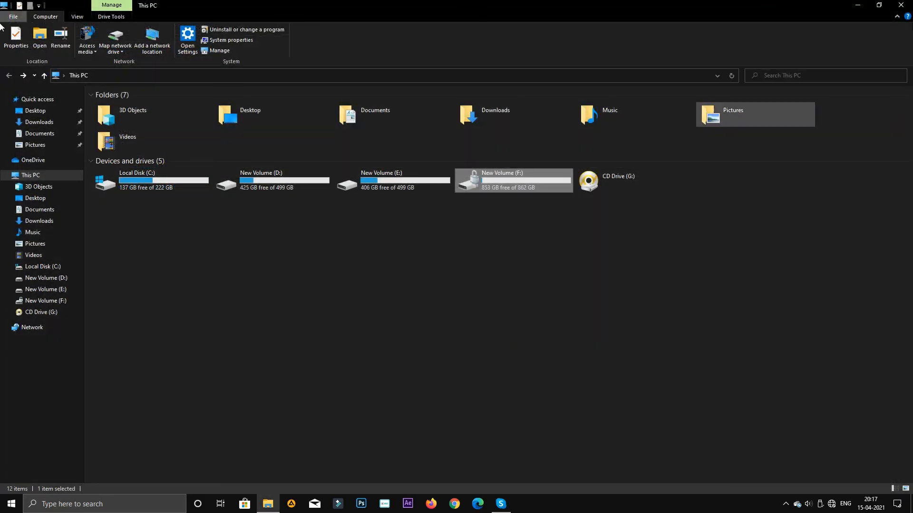
{"action": "left_click", "coordinate": [901, 5]}
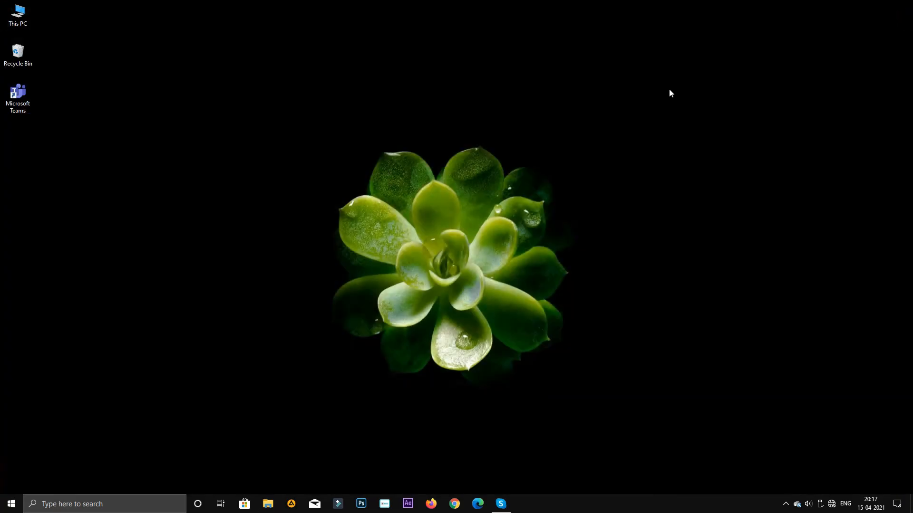